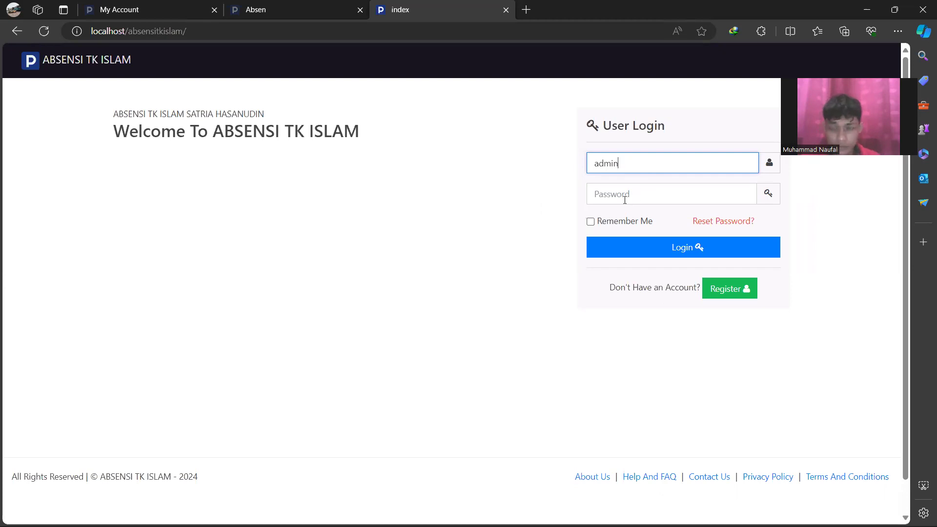
Log in with the admin password to reach the dashboard showing Absen 1, Pegawai 1, User 2
{"action": "left_click", "coordinate": [625, 200]}
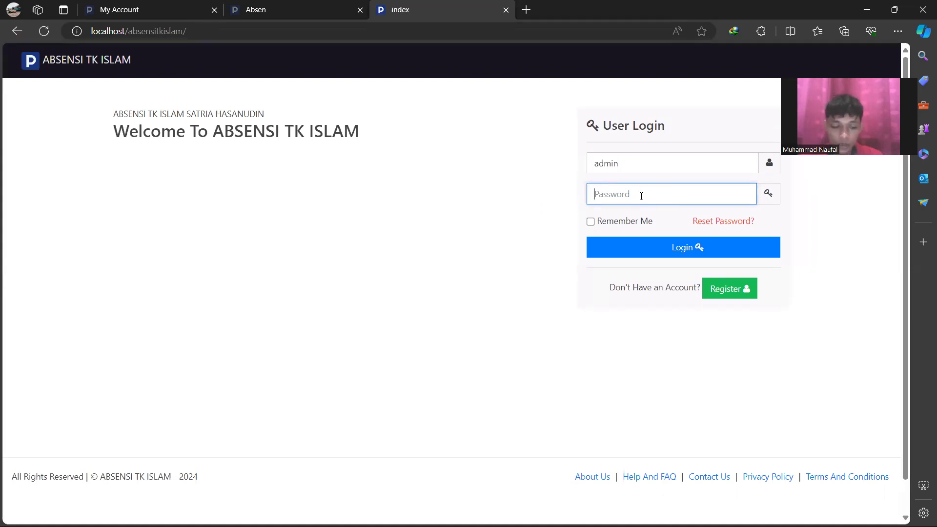
{"action": "type", "text": "admin"}
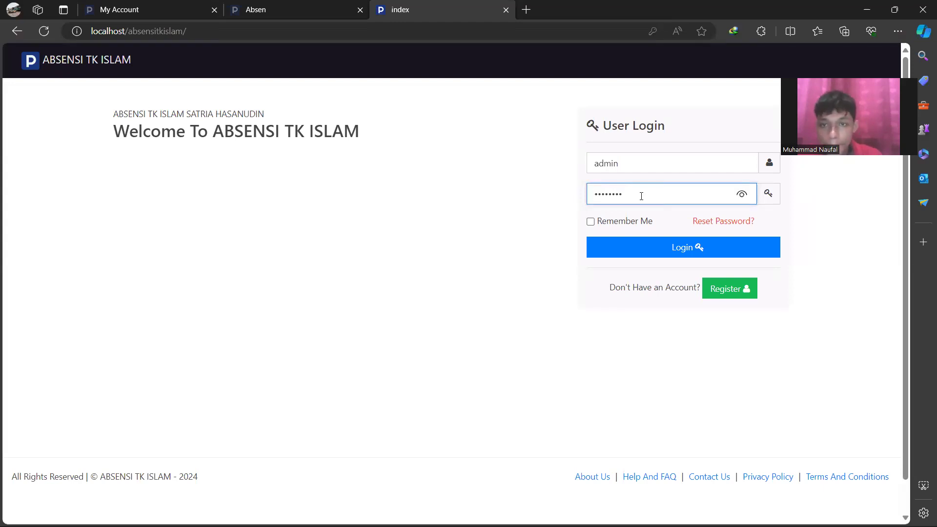
{"action": "left_click", "coordinate": [655, 247]}
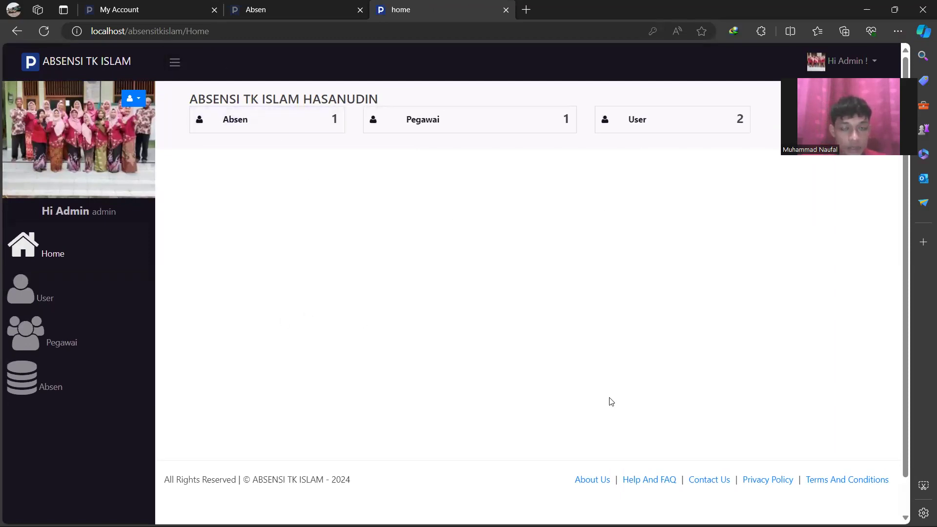
Browse the Absen, Pegawai and User lists from the dashboard cards, then open User from the sidebar
{"action": "left_click", "coordinate": [264, 126]}
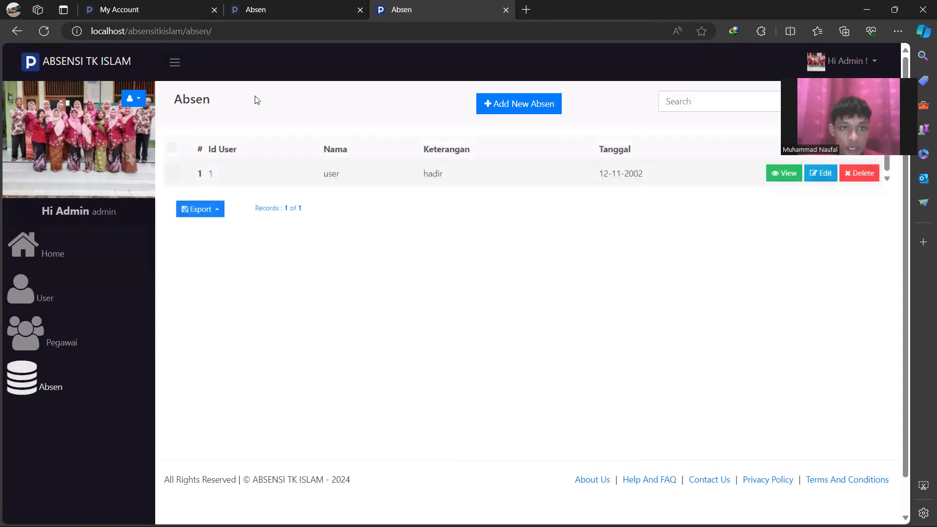
{"action": "left_click", "coordinate": [74, 268]}
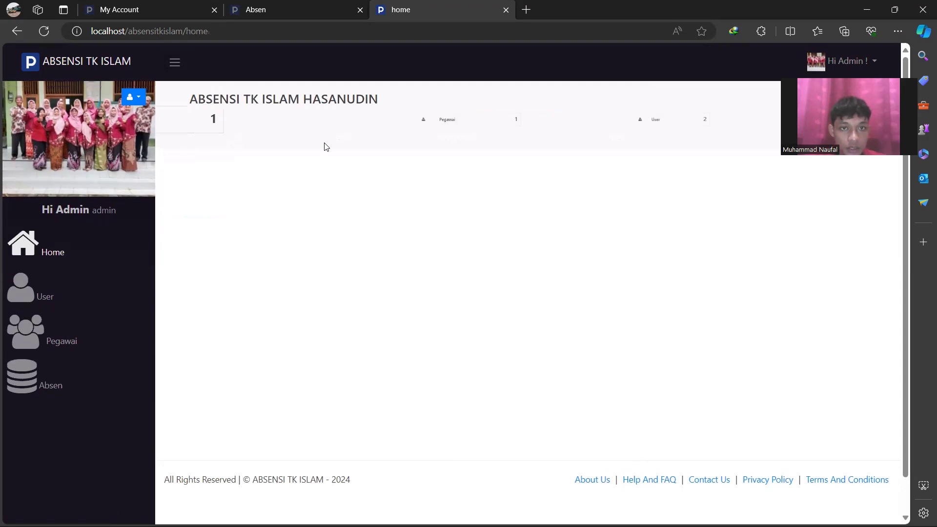
{"action": "left_click", "coordinate": [425, 109]}
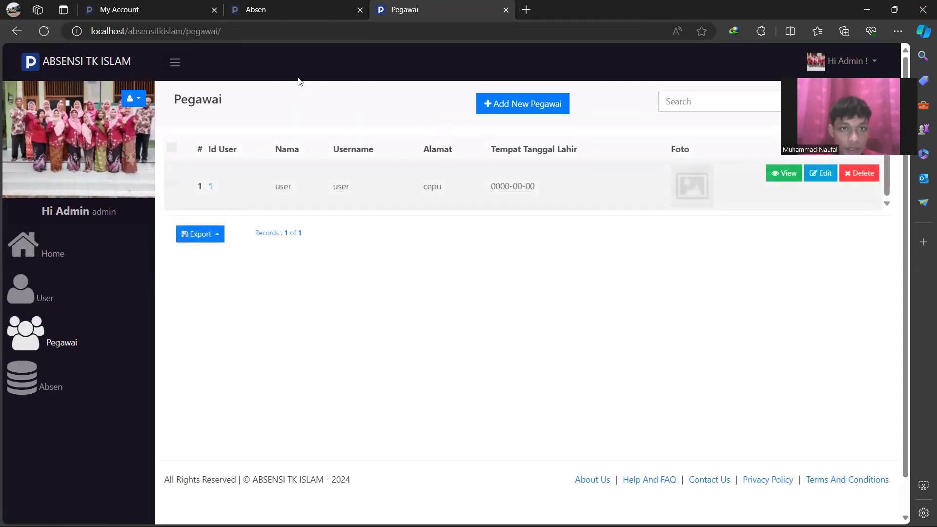
{"action": "left_click", "coordinate": [74, 255]}
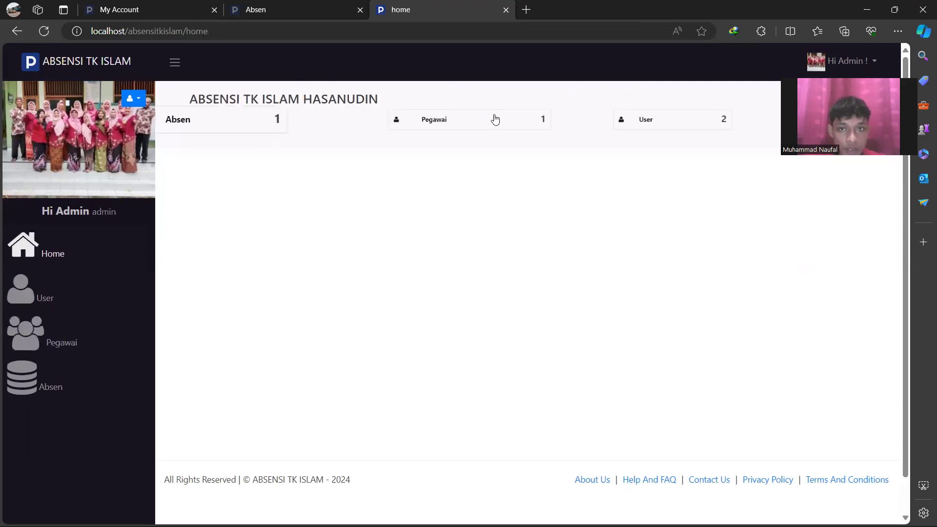
{"action": "left_click", "coordinate": [652, 133]}
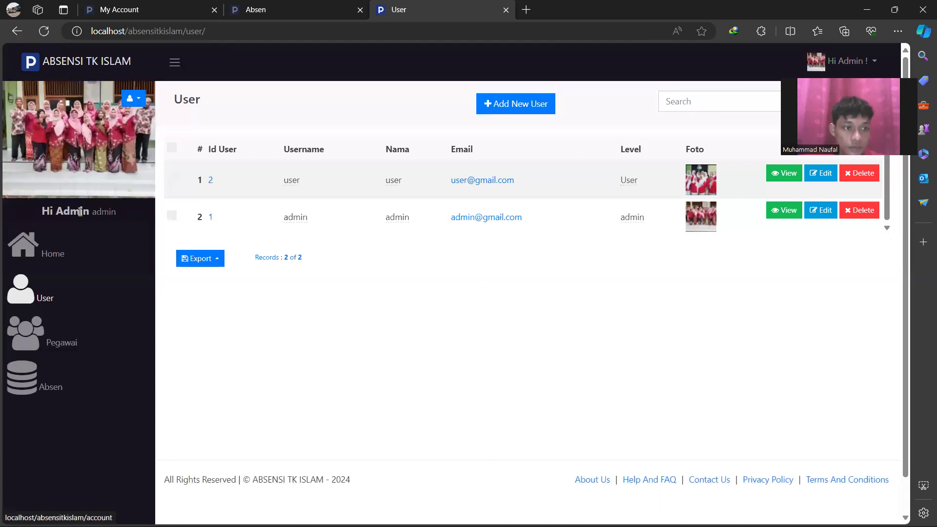
{"action": "left_click", "coordinate": [49, 249]}
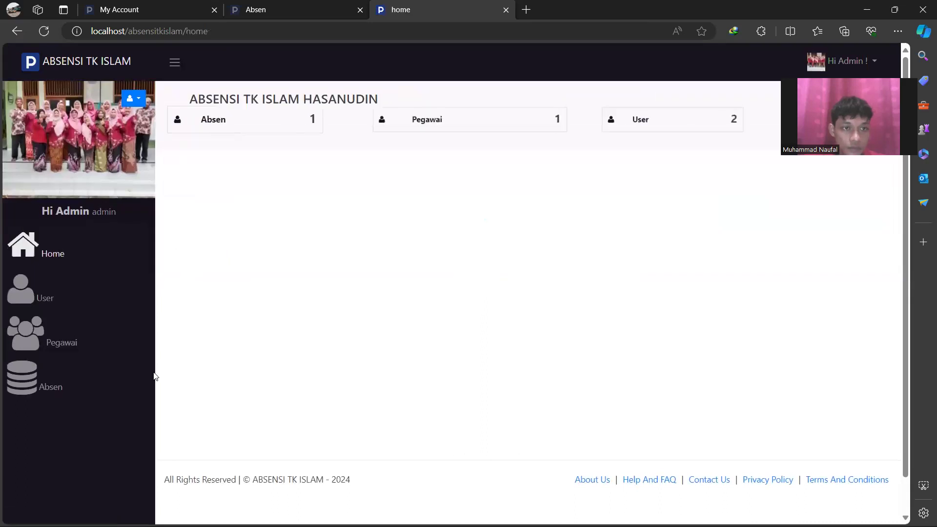
{"action": "left_click", "coordinate": [73, 302]}
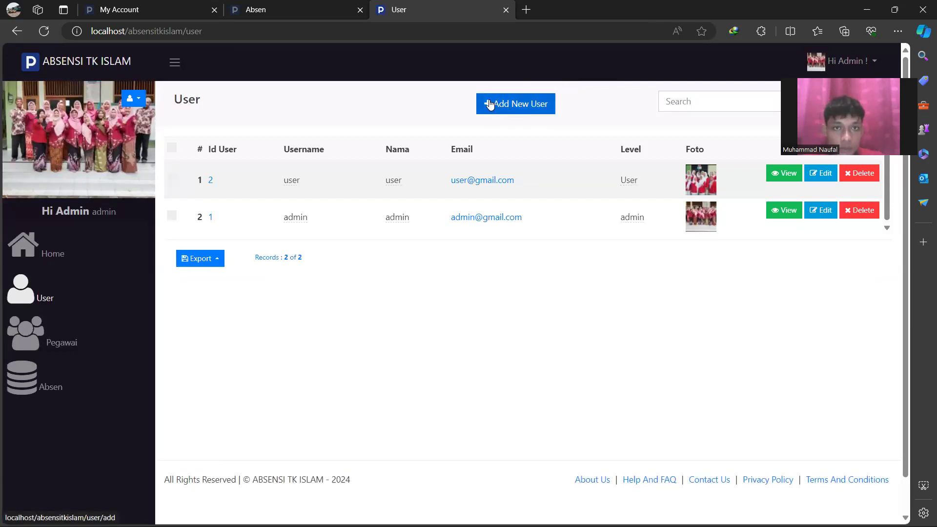
Preview the Add New User and Add New Pegawai forms, then show the Absen list's hadir record
{"action": "left_click", "coordinate": [509, 111]}
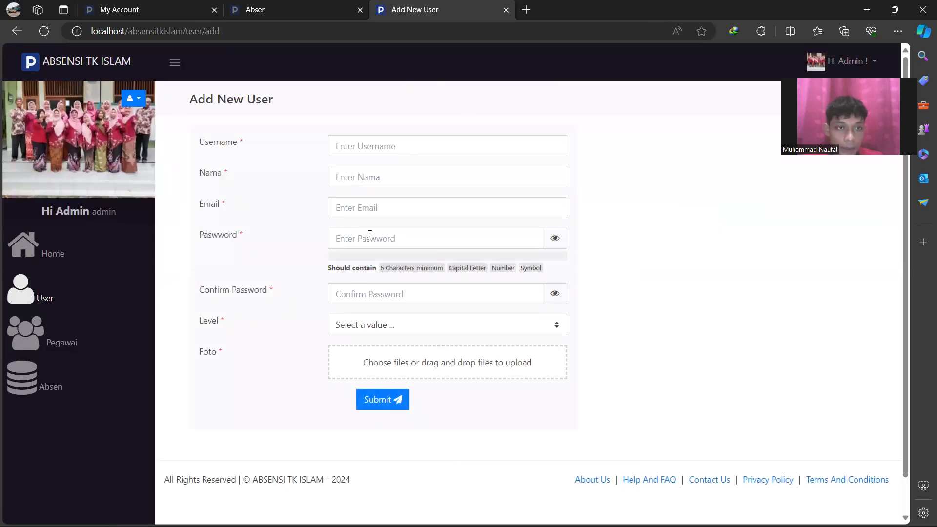
{"action": "scroll", "coordinate": [162, 391], "scroll_direction": "down", "scroll_amount": 1}
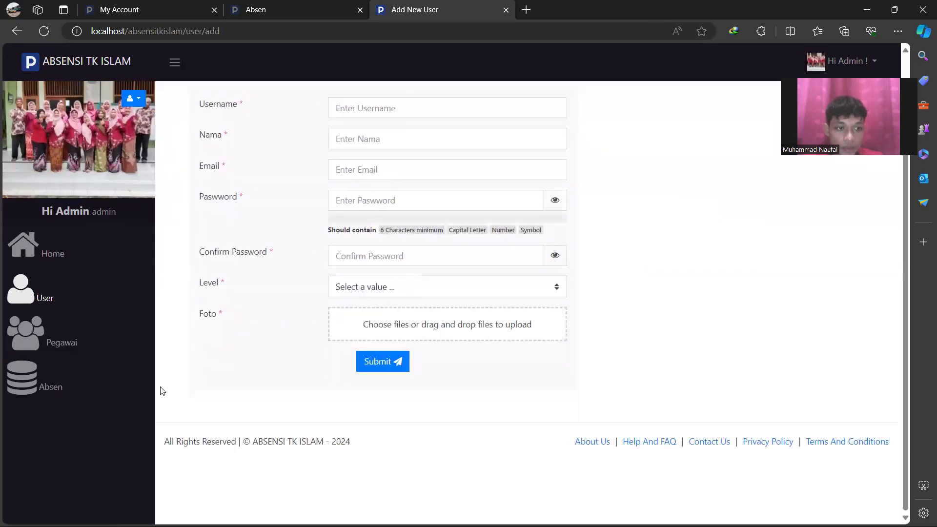
{"action": "left_click", "coordinate": [71, 337]}
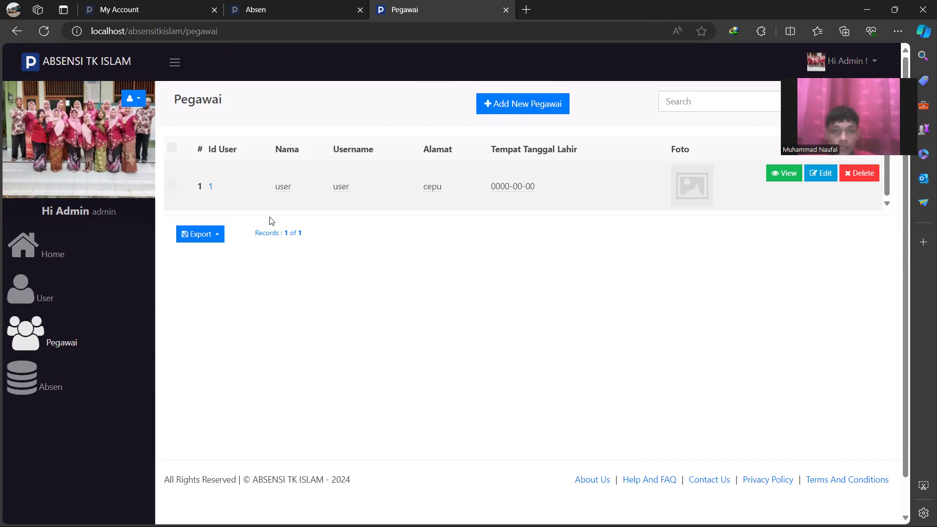
{"action": "left_click", "coordinate": [547, 111]}
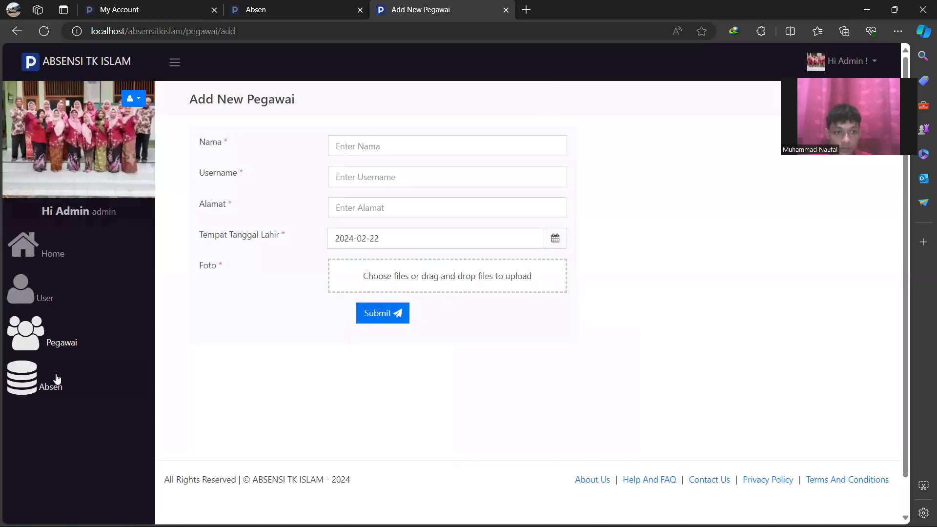
{"action": "left_click", "coordinate": [60, 328]}
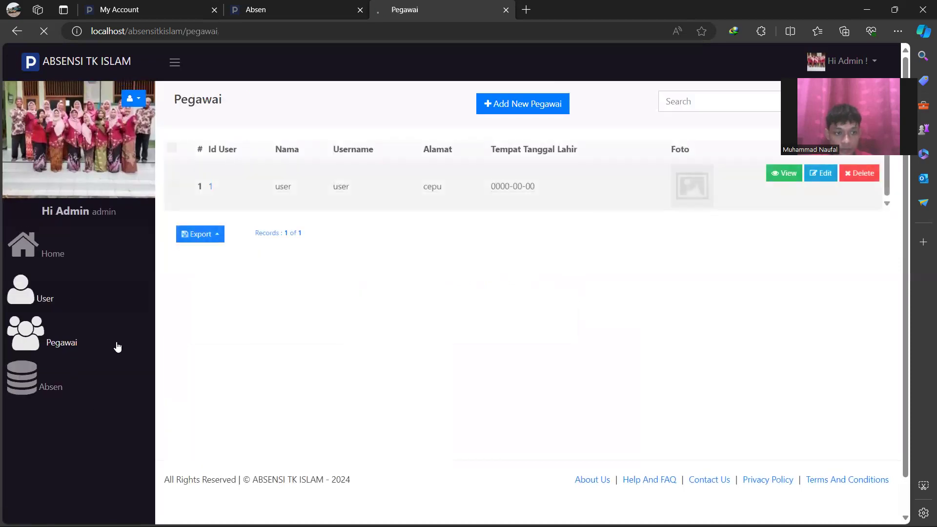
{"action": "left_click", "coordinate": [50, 378]}
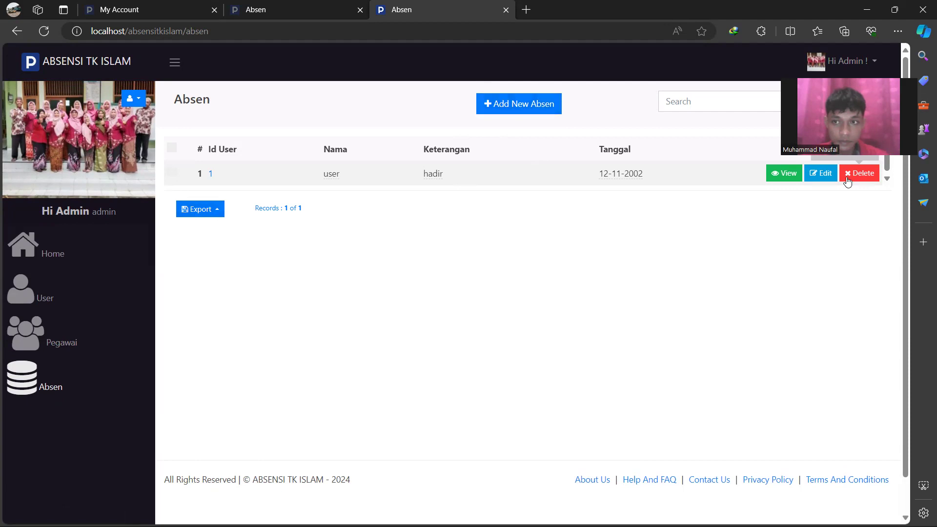
{"action": "left_click", "coordinate": [818, 174]}
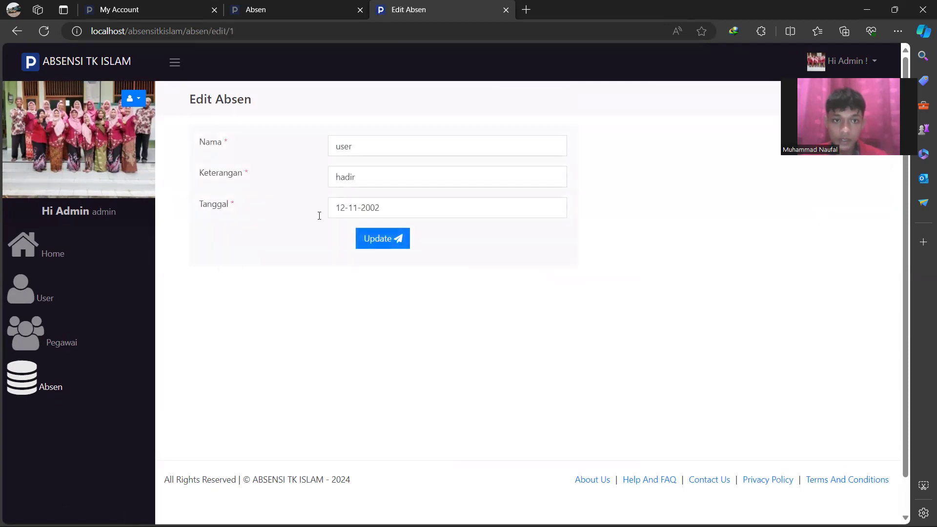
{"action": "left_click", "coordinate": [61, 362]}
{"action": "left_click", "coordinate": [62, 381]}
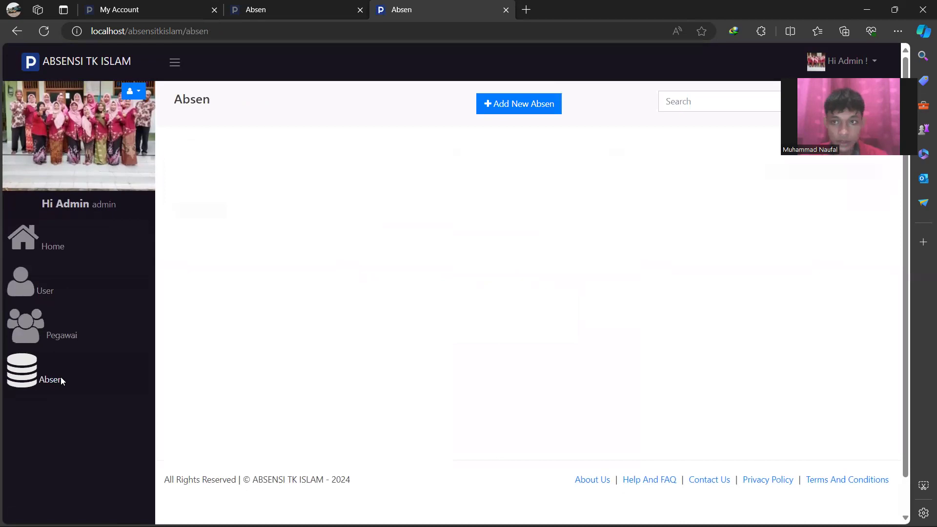
{"action": "left_click", "coordinate": [795, 180]}
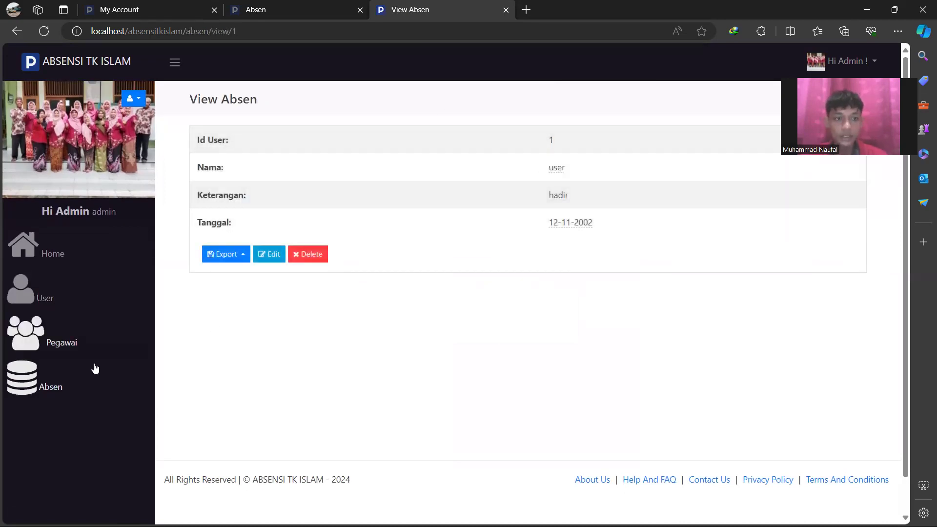
{"action": "left_click", "coordinate": [55, 391]}
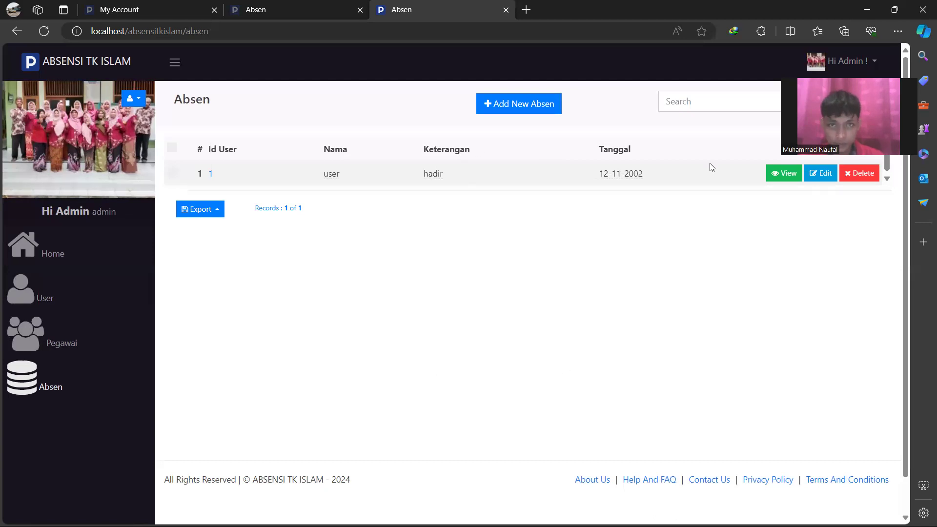
Browse the admin's My Account edit, change-email and reset-password forms, then log out
{"action": "left_click", "coordinate": [134, 99]}
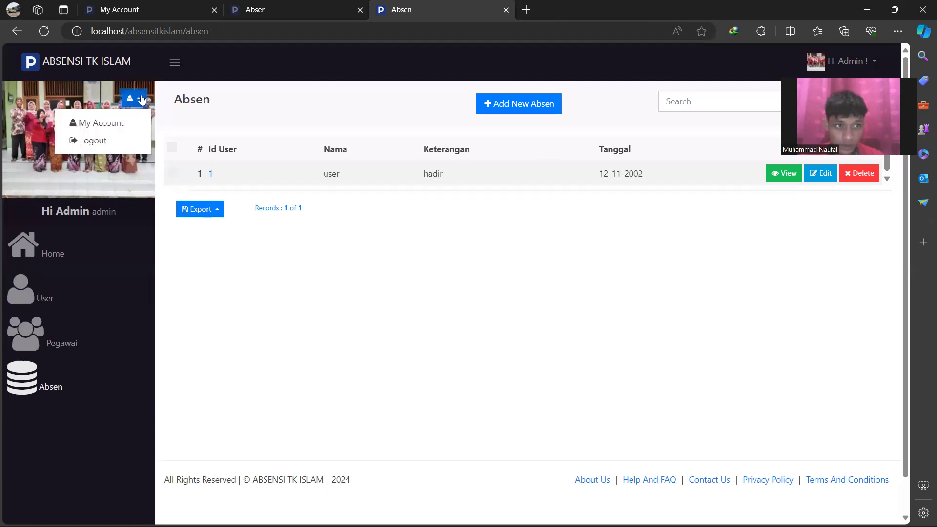
{"action": "left_click", "coordinate": [103, 123]}
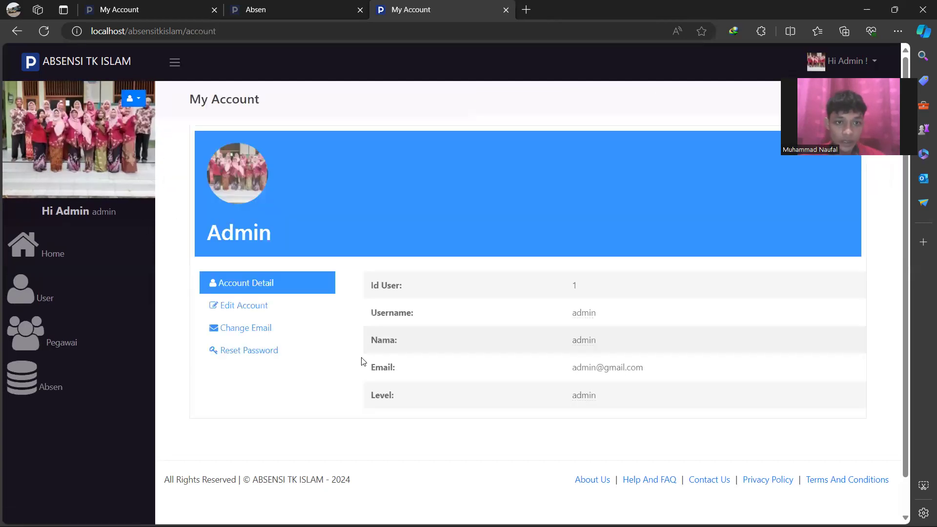
{"action": "left_click", "coordinate": [264, 308]}
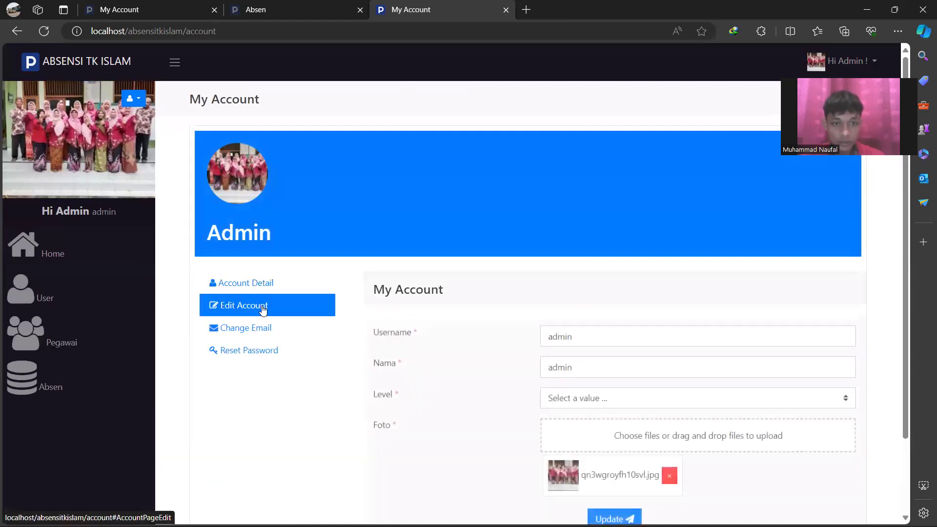
{"action": "scroll", "coordinate": [558, 359], "scroll_direction": "down", "scroll_amount": 2}
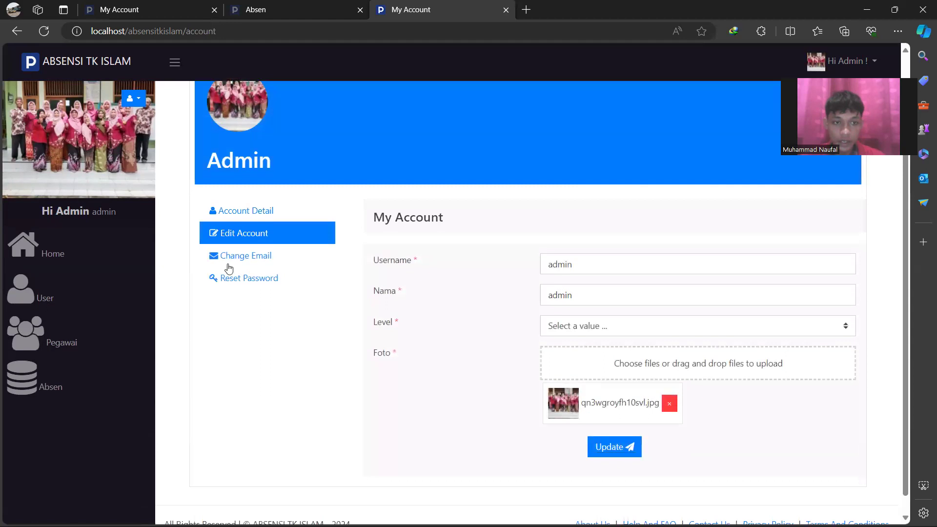
{"action": "left_click", "coordinate": [263, 263]}
{"action": "left_click", "coordinate": [245, 313]}
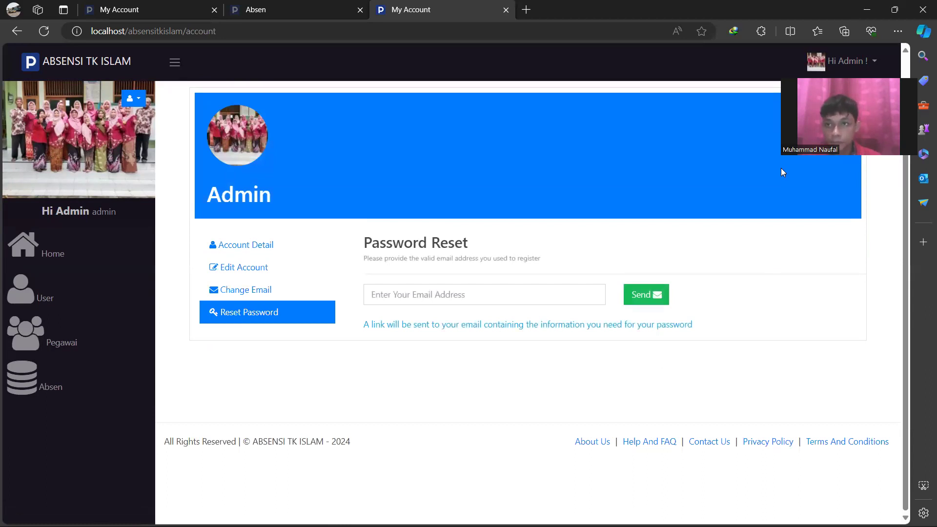
{"action": "left_click", "coordinate": [862, 68]}
{"action": "left_click", "coordinate": [853, 111]}
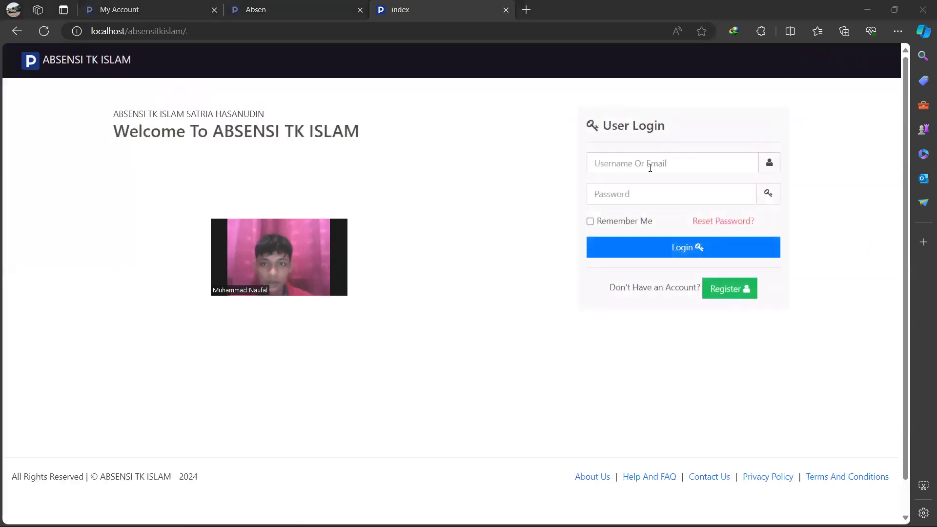
Log in with username 'user' and its password to reach the user's Home dashboard
{"action": "left_click", "coordinate": [651, 162]}
{"action": "type", "text": "user"}
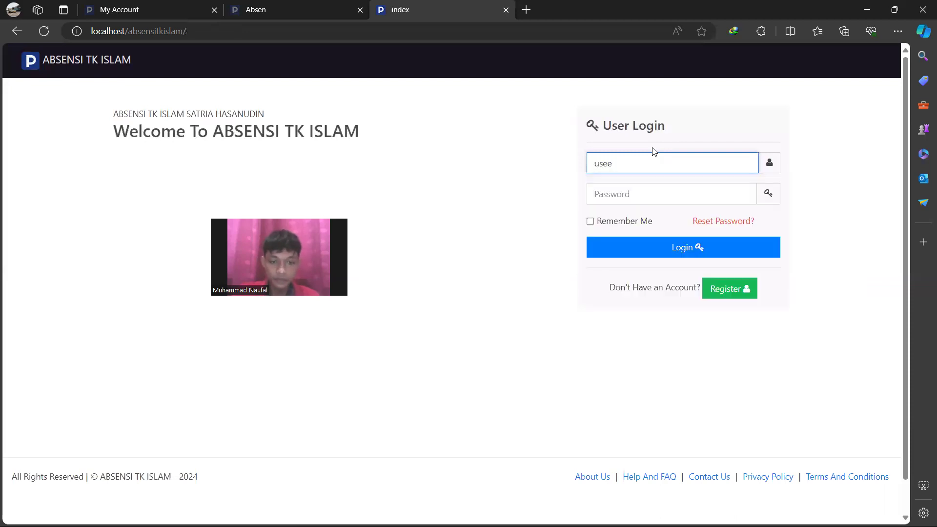
{"action": "left_click", "coordinate": [632, 194]}
{"action": "type", "text": "u"}
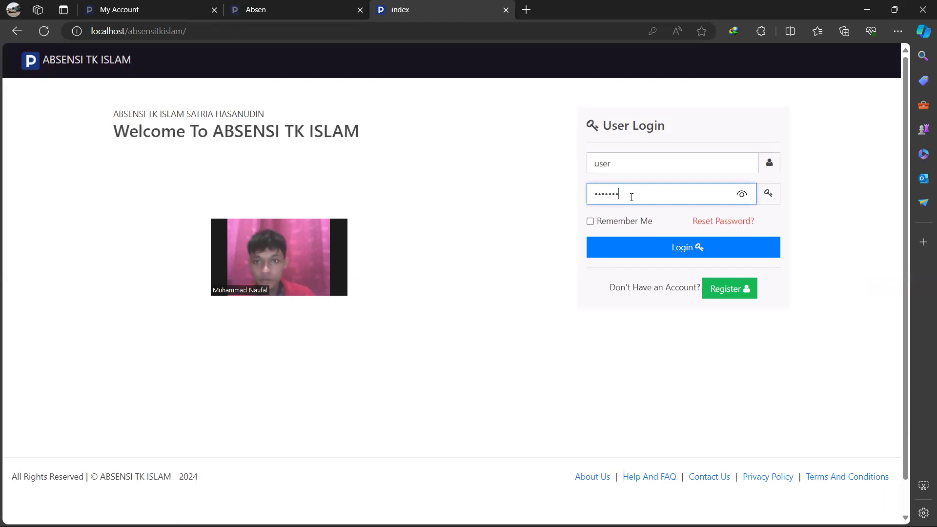
{"action": "left_click", "coordinate": [641, 241]}
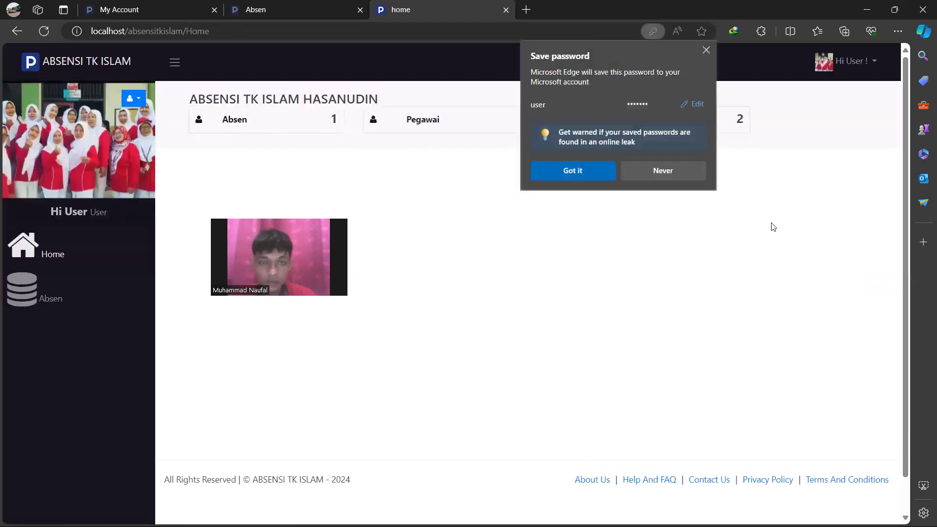
Dismiss Edge's save-password popup and show the Absen list with its single hadir record
{"action": "left_click", "coordinate": [569, 198]}
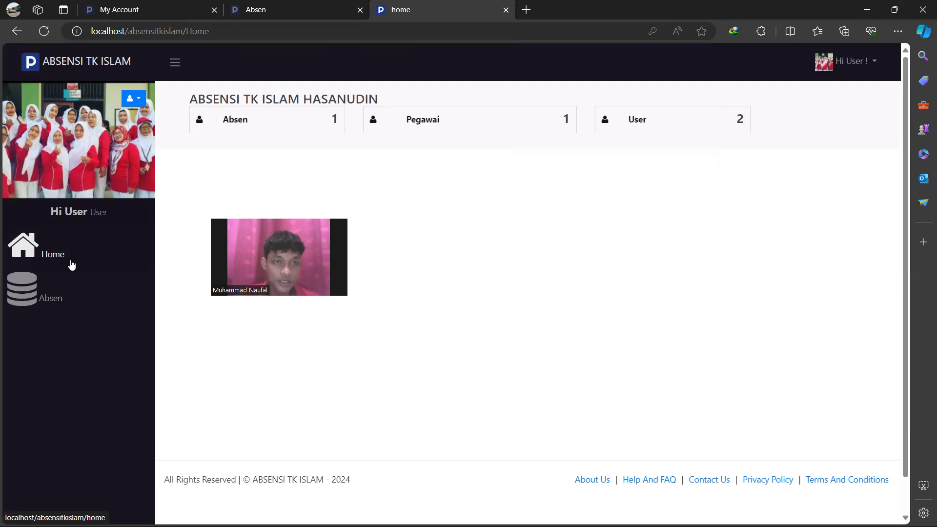
{"action": "left_click", "coordinate": [67, 292]}
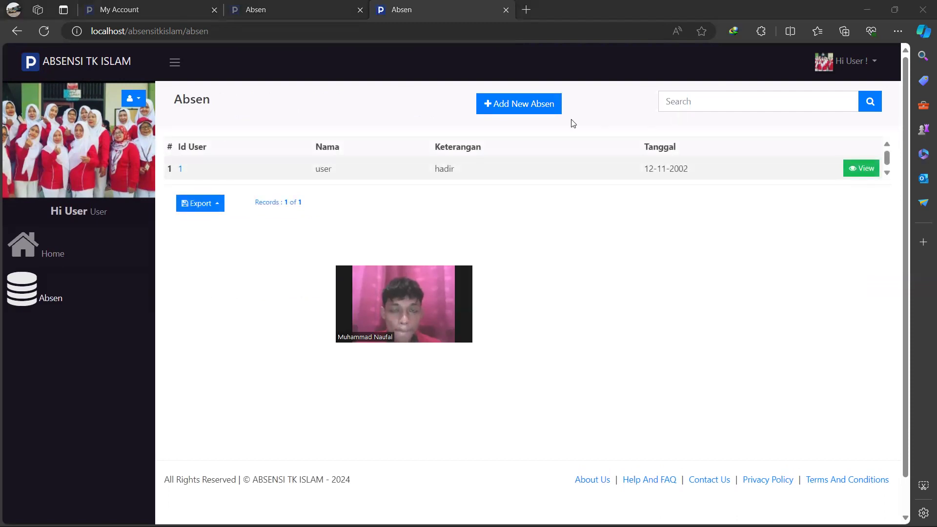
Fill a new Absen entry with the student's name, Keterangan 'hadir' and Tanggal 22-09-2022
{"action": "left_click", "coordinate": [511, 106]}
{"action": "left_click", "coordinate": [394, 146]}
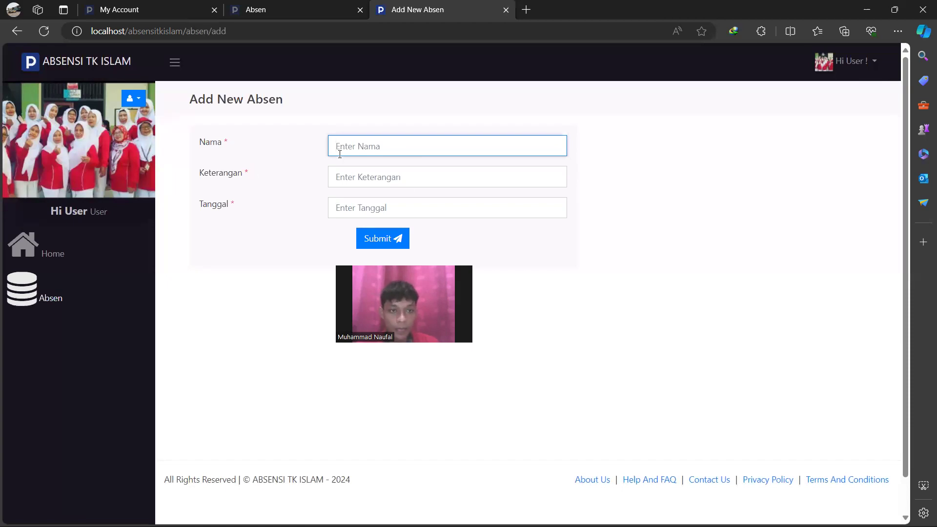
{"action": "type", "text": "nama"}
{"action": "key", "text": "BackSpace"}
{"action": "key", "text": "BackSpace"}
{"action": "key", "text": "BackSpace"}
{"action": "key", "text": "BackSpace"}
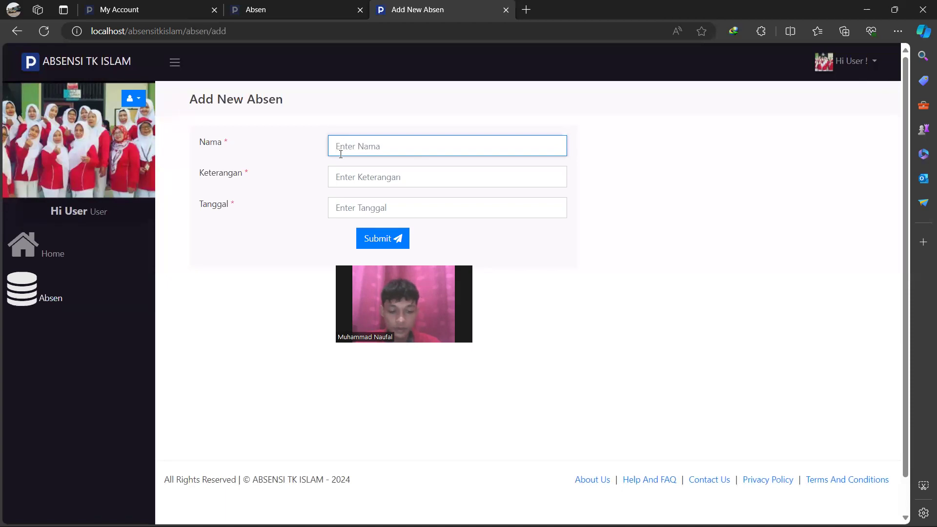
{"action": "type", "text": "rayan"}
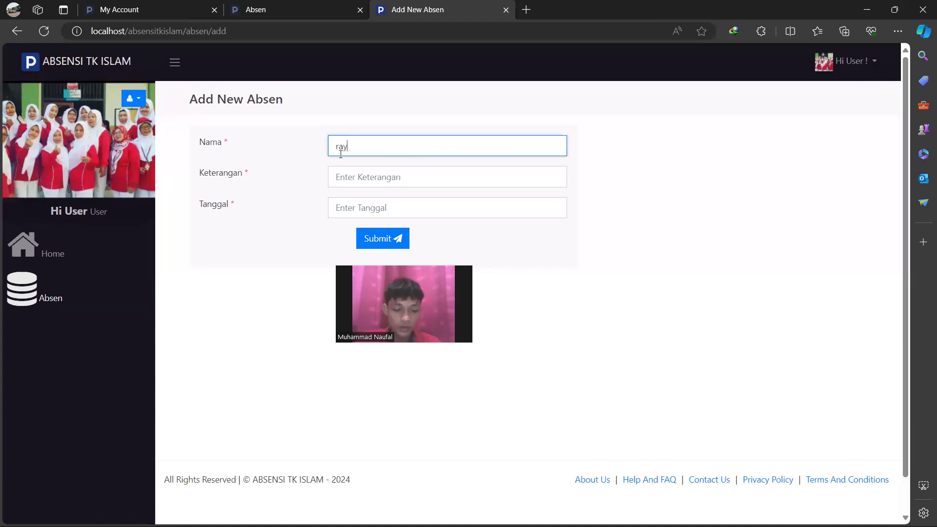
{"action": "left_click", "coordinate": [363, 175]}
{"action": "type", "text": "hadir"}
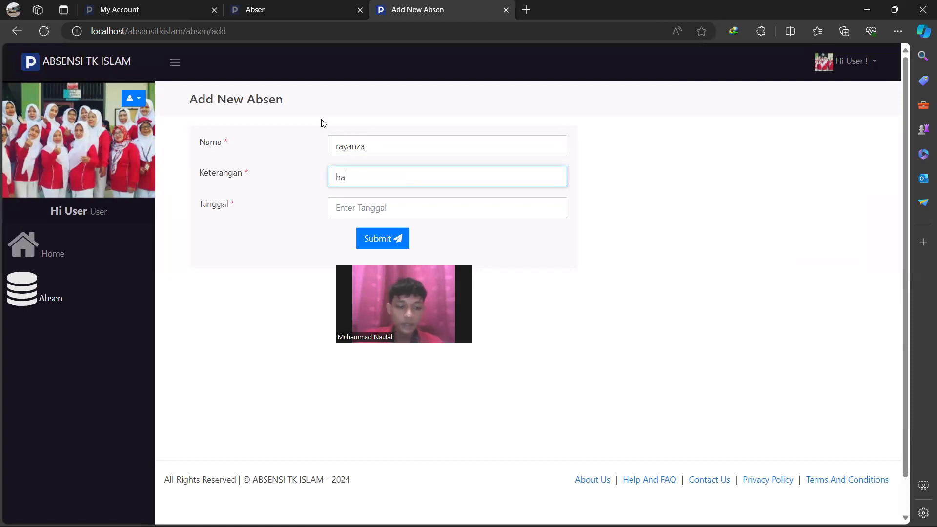
{"action": "left_click", "coordinate": [376, 204]}
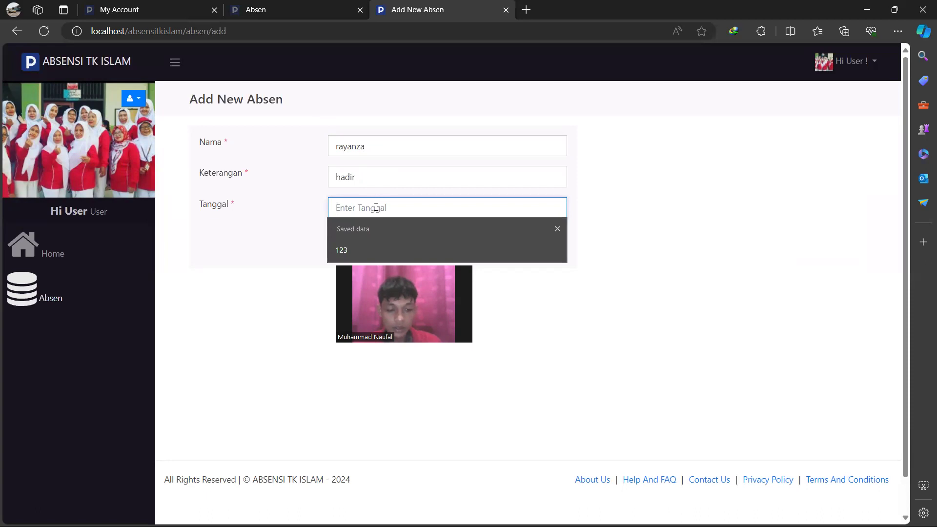
{"action": "type", "text": "22-09-200"}
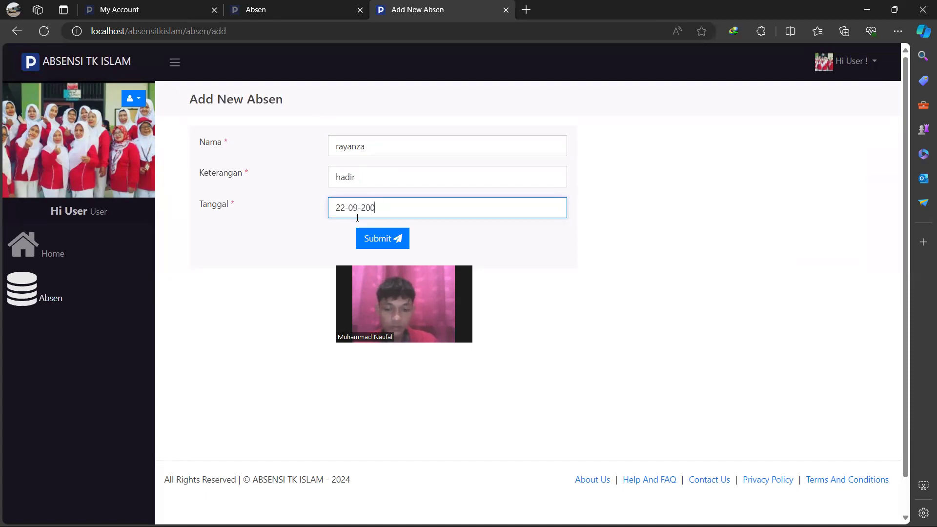
{"action": "key", "text": "BackSpace"}
Submit the 22-09-2022 hadir record, view its details, return to the Absen list and log out
{"action": "left_click", "coordinate": [374, 239]}
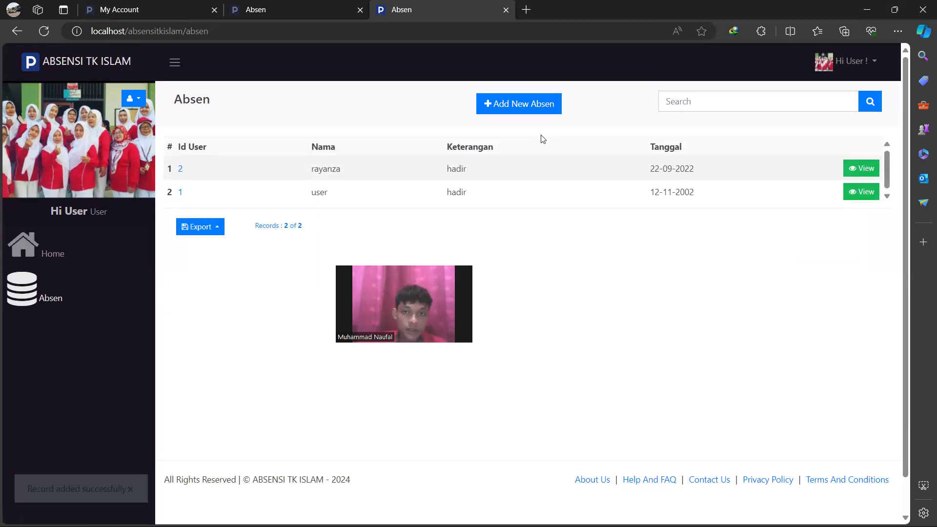
{"action": "left_click", "coordinate": [861, 169]}
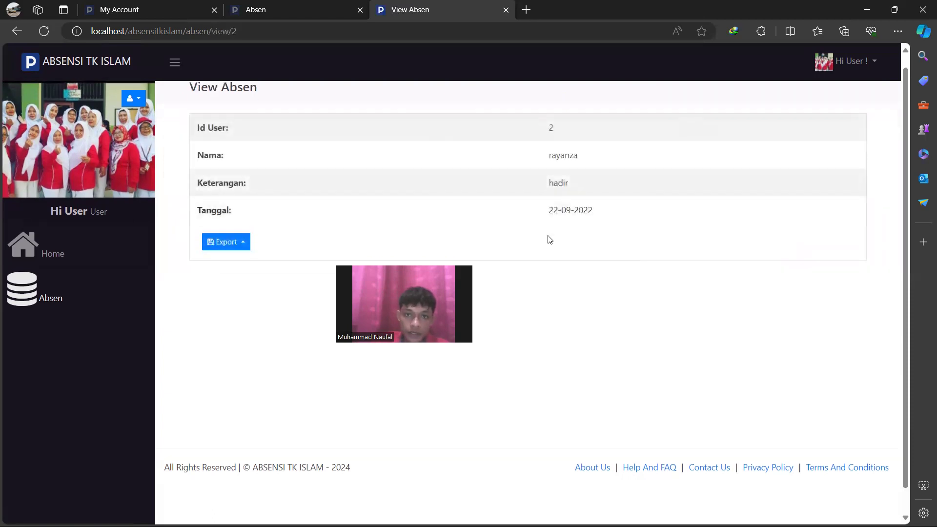
{"action": "left_click", "coordinate": [58, 262]}
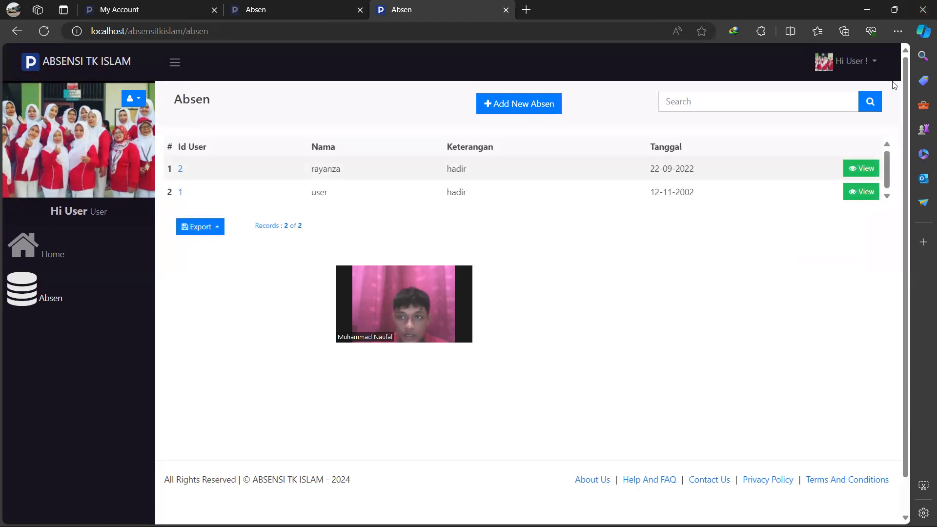
{"action": "left_click", "coordinate": [874, 62]}
{"action": "left_click", "coordinate": [831, 108]}
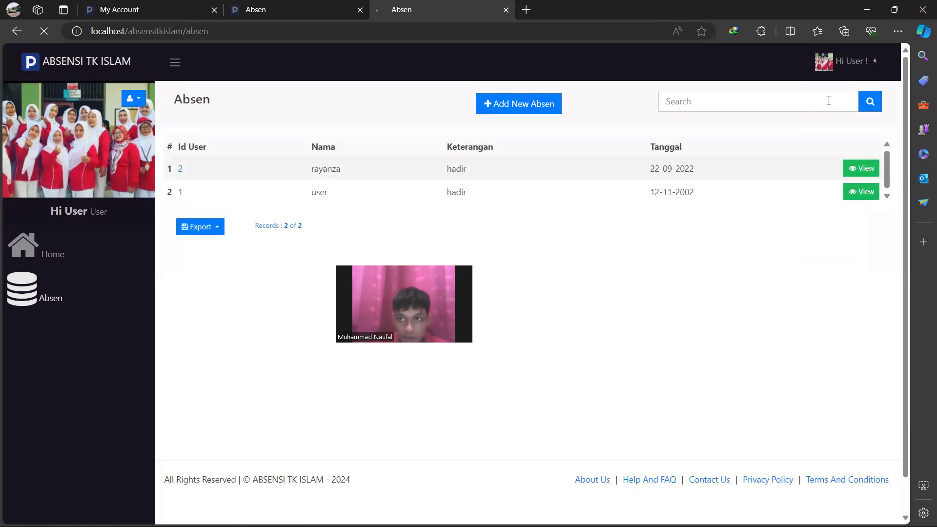
Log in as admin using the saved username and show the Absen list with both hadir records
{"action": "left_click", "coordinate": [681, 167]}
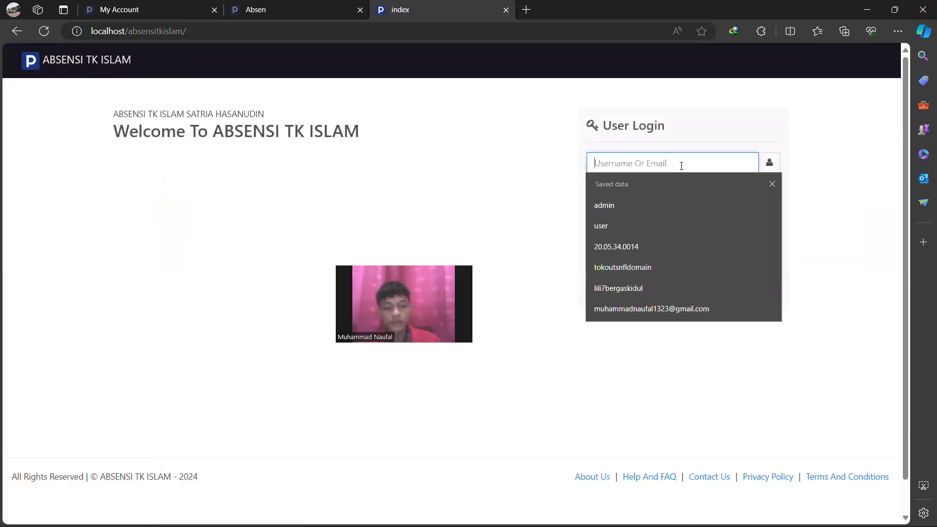
{"action": "type", "text": "ad"}
{"action": "left_click", "coordinate": [642, 205]}
{"action": "left_click", "coordinate": [632, 192]}
{"action": "type", "text": "ad"}
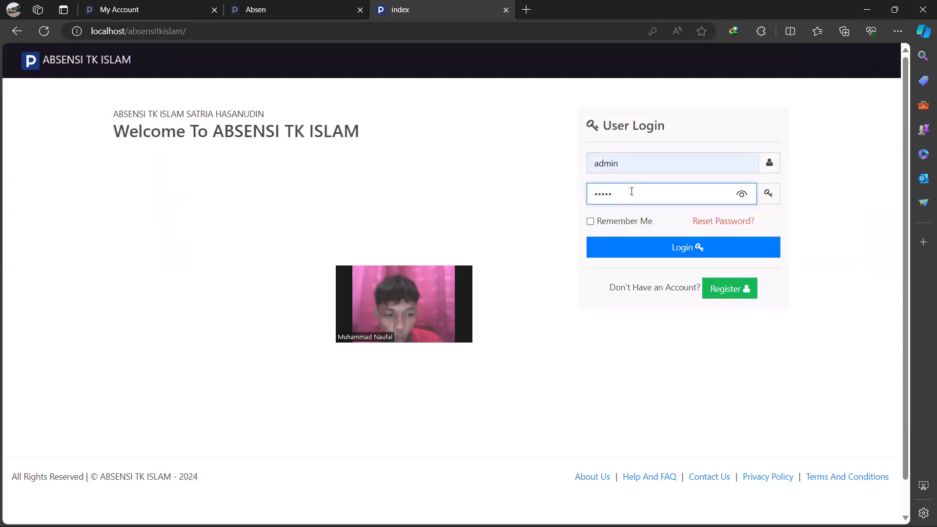
{"action": "left_click", "coordinate": [632, 247]}
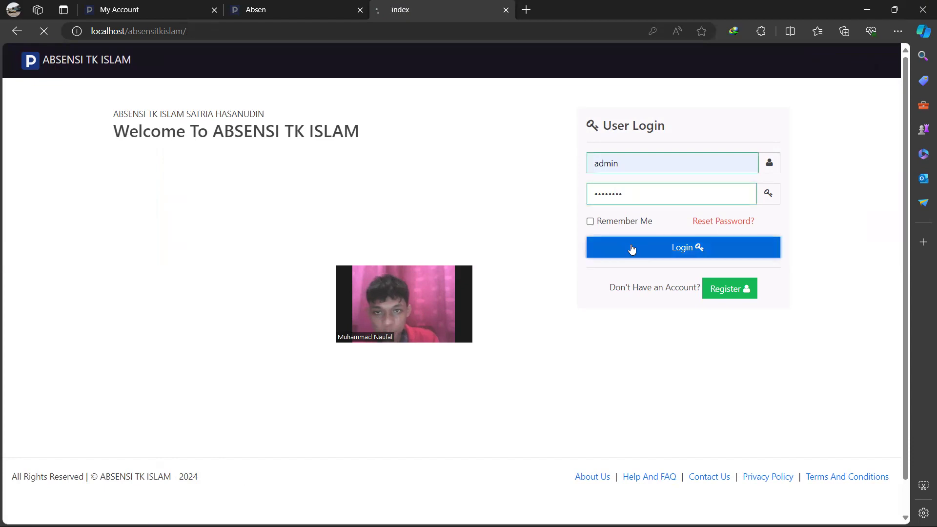
{"action": "left_click", "coordinate": [50, 386]}
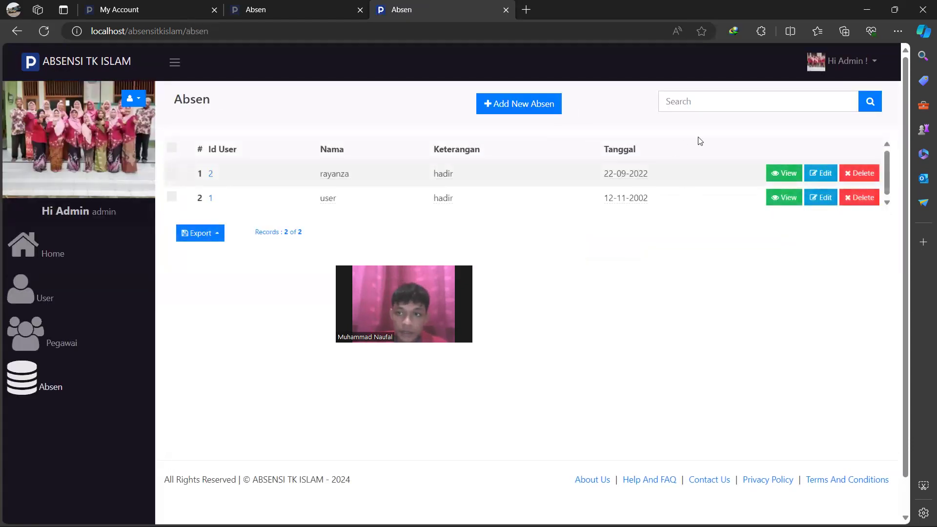
Check the new Absen record's view and edit pages, then browse the User and Pegawai lists
{"action": "left_click", "coordinate": [781, 173]}
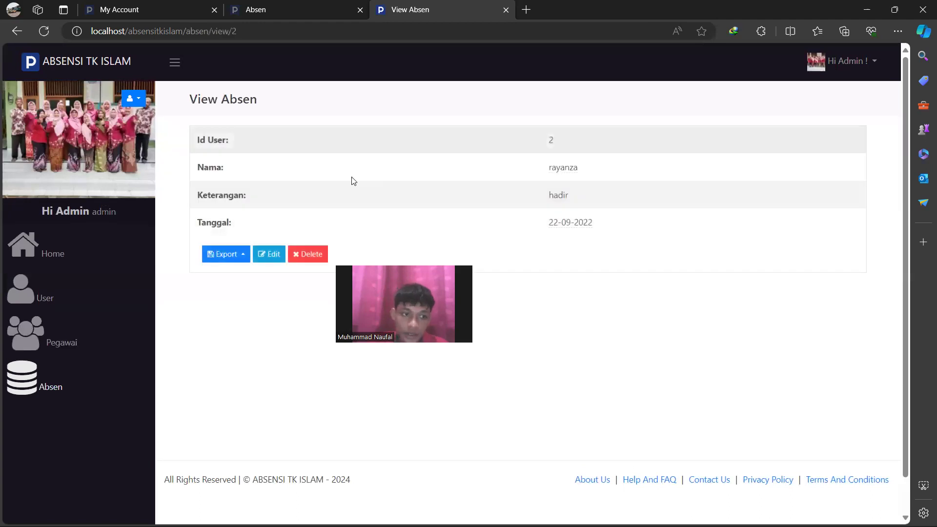
{"action": "left_click", "coordinate": [829, 178]}
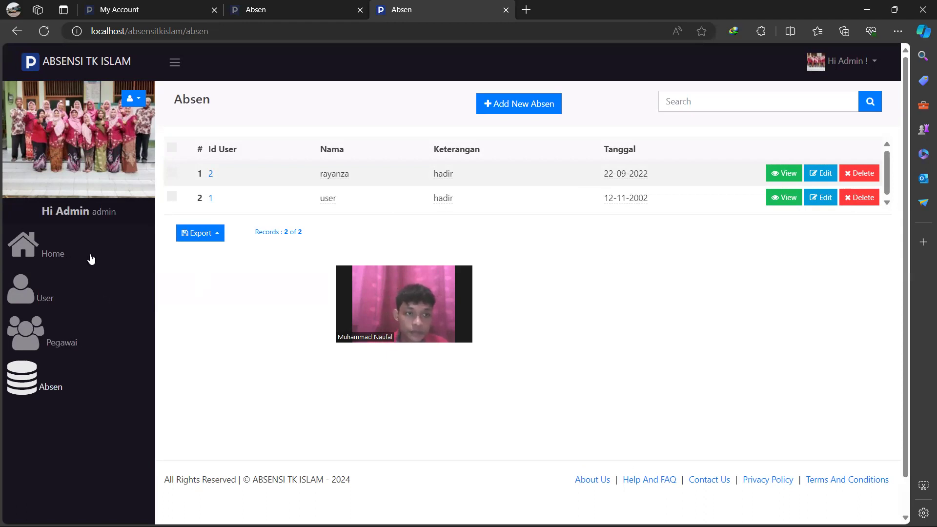
{"action": "left_click", "coordinate": [145, 295]}
{"action": "left_click", "coordinate": [137, 250]}
{"action": "left_click", "coordinate": [137, 340]}
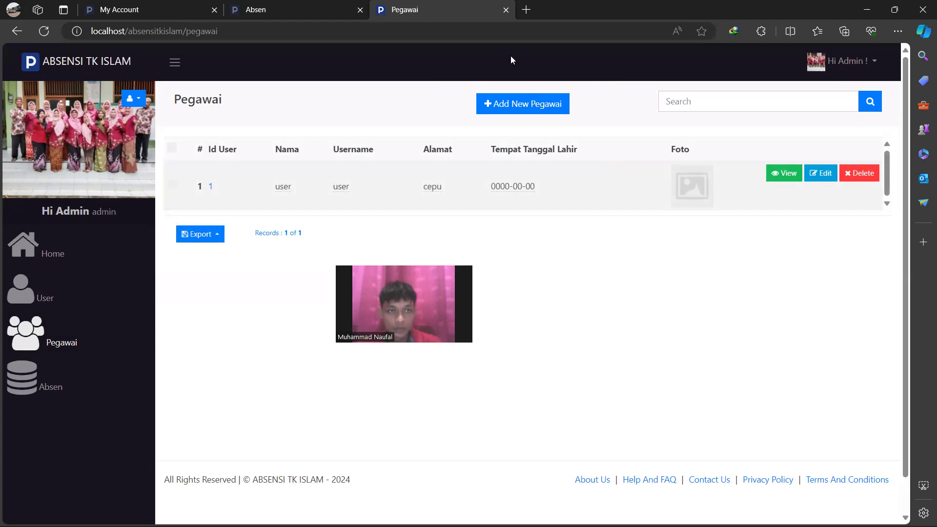
Return to the Home dashboard (Absen 2, Pegawai 1, User 2) and open the My Account/Logout menu
{"action": "left_click", "coordinate": [73, 255]}
{"action": "left_click", "coordinate": [133, 98]}
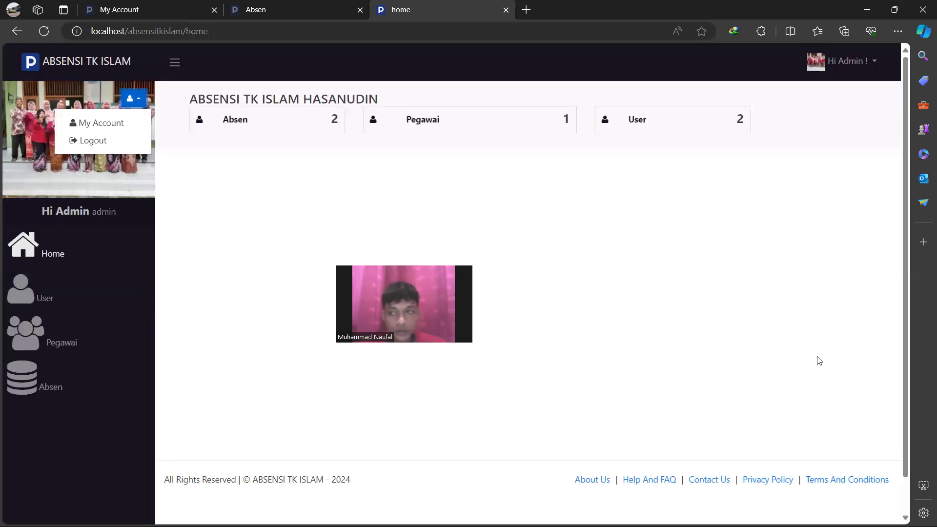
{"action": "left_click_drag", "start_coordinate": [906, 279], "coordinate": [920, 254]}
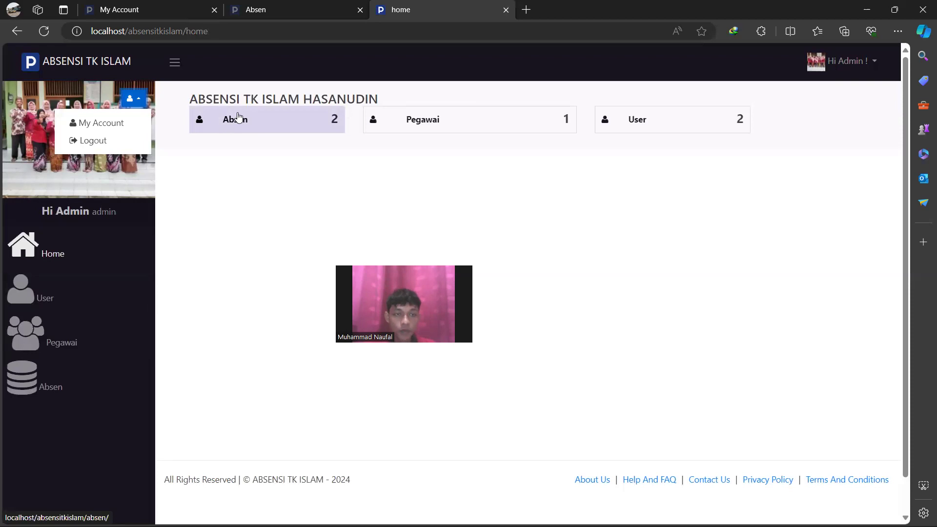
{"action": "left_click", "coordinate": [337, 126]}
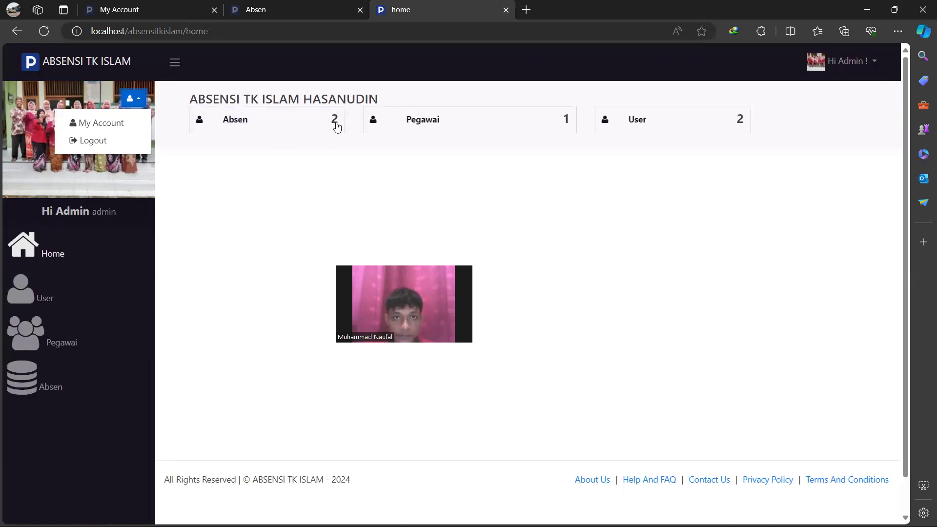